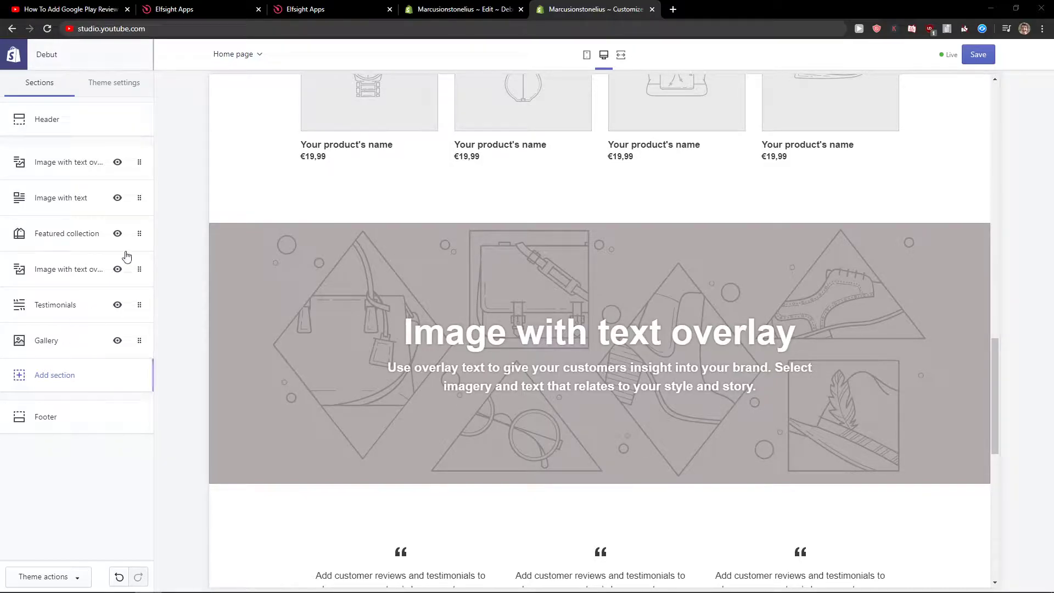
# Switch to the YouTube video page that has the Elfsight link in its description.
pyautogui.click(66, 9)
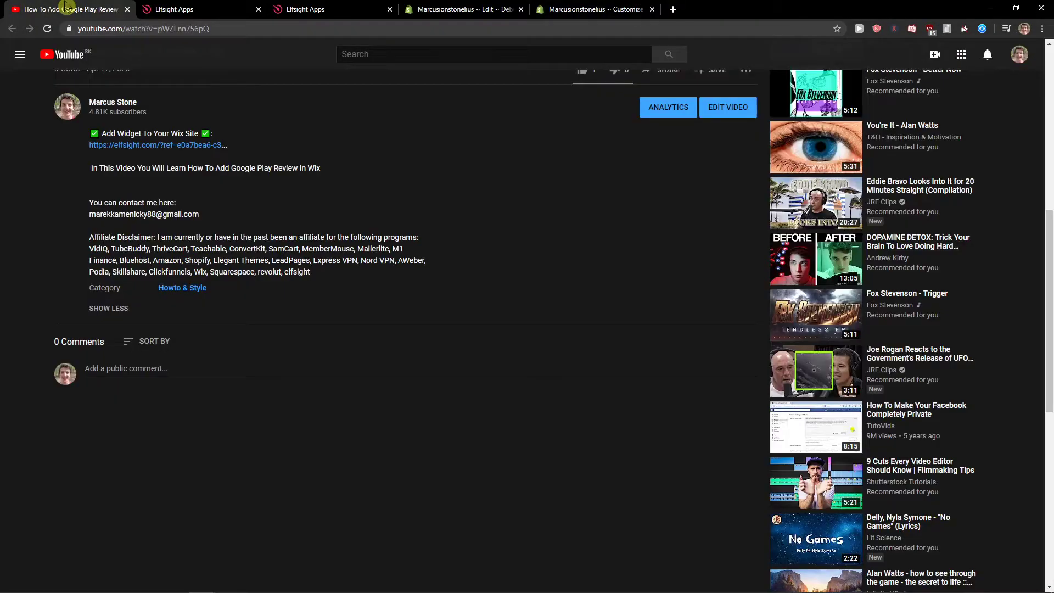
# Open the description's Elfsight link in a new tab and view the Elfsight homepage.
pyautogui.middleClick(146, 147)
pyautogui.click(189, 8)
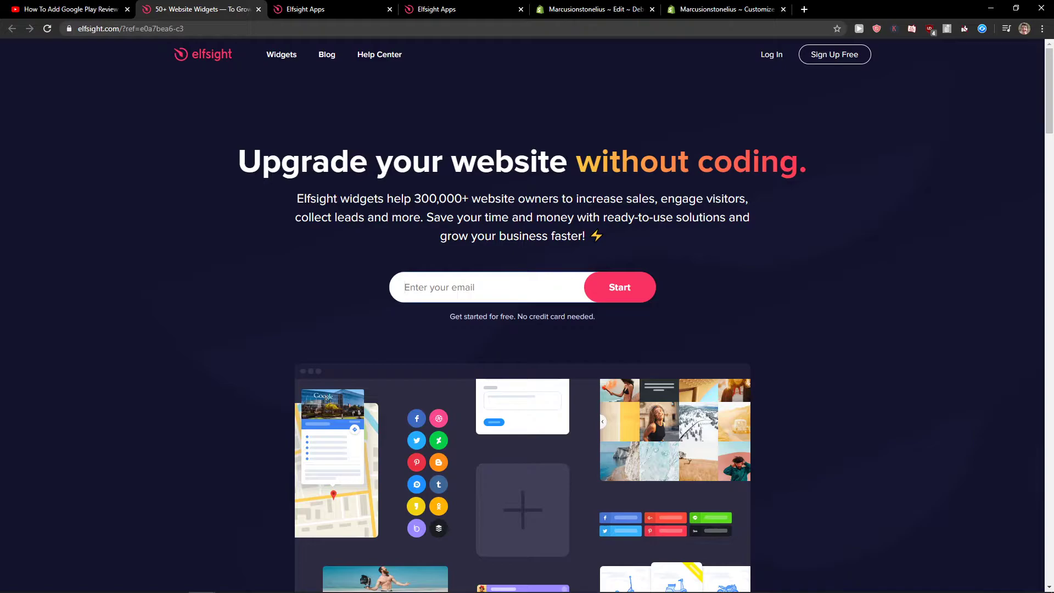
# Back out of the sign-up form and search the Elfsight app catalogue for 'pricing'.
pyautogui.click(827, 60)
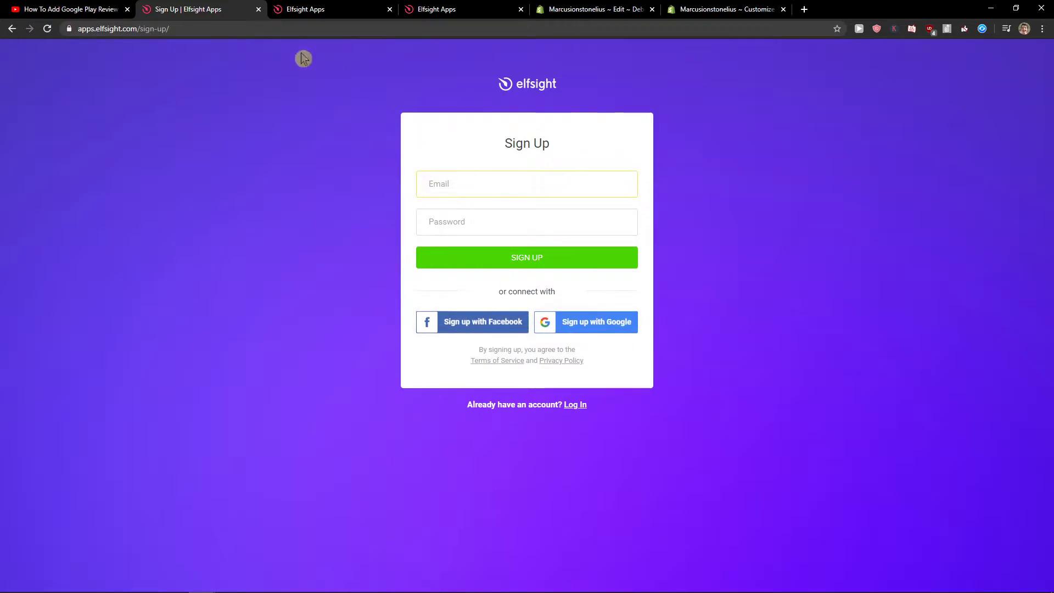
pyautogui.click(16, 28)
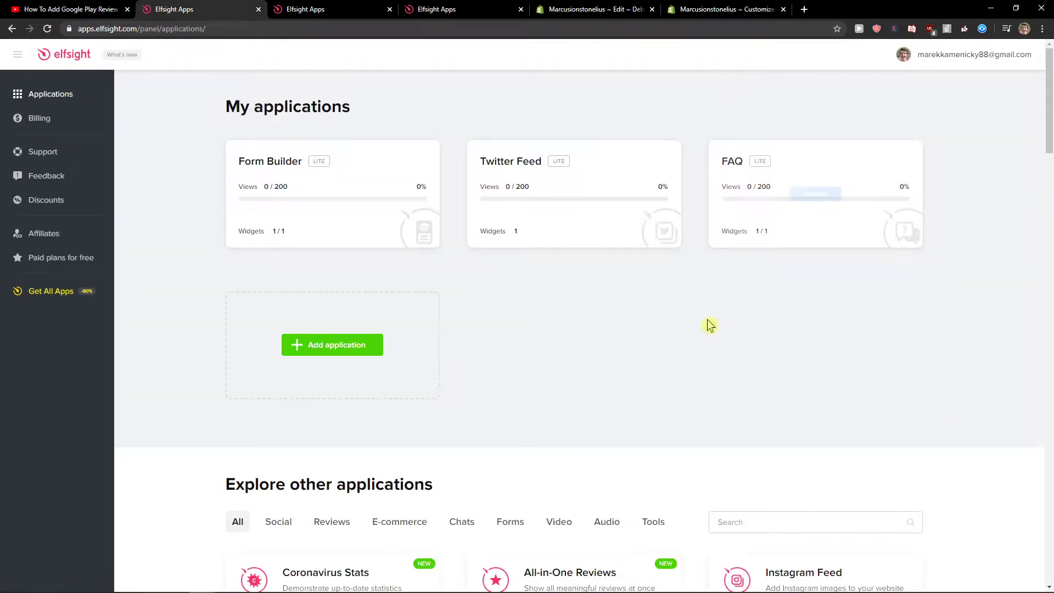
pyautogui.scroll(-3, 708, 323)
pyautogui.scroll(-1, 717, 319)
pyautogui.click(714, 308)
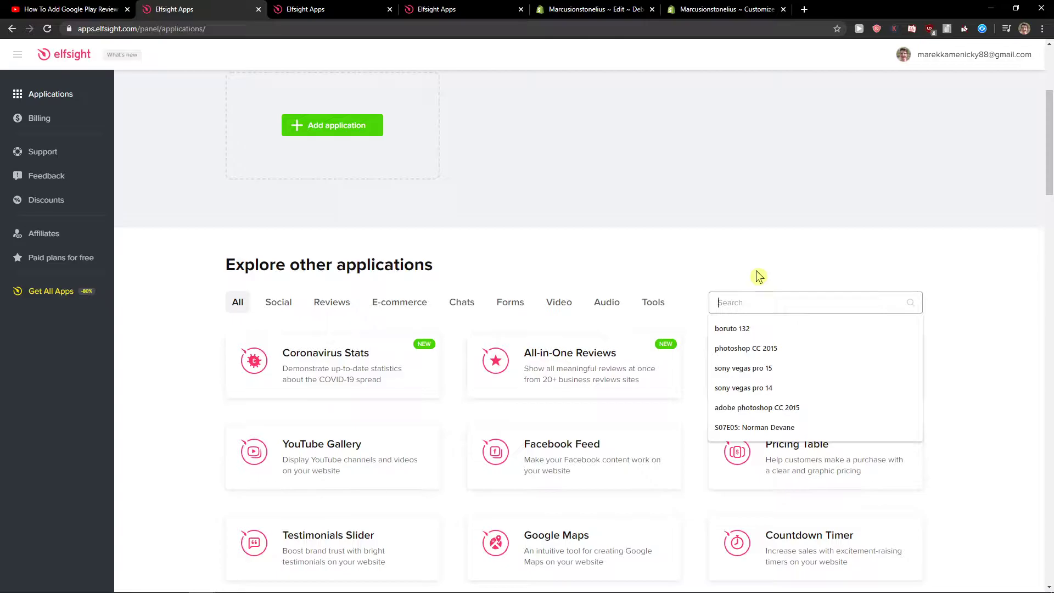
pyautogui.write('pricing')
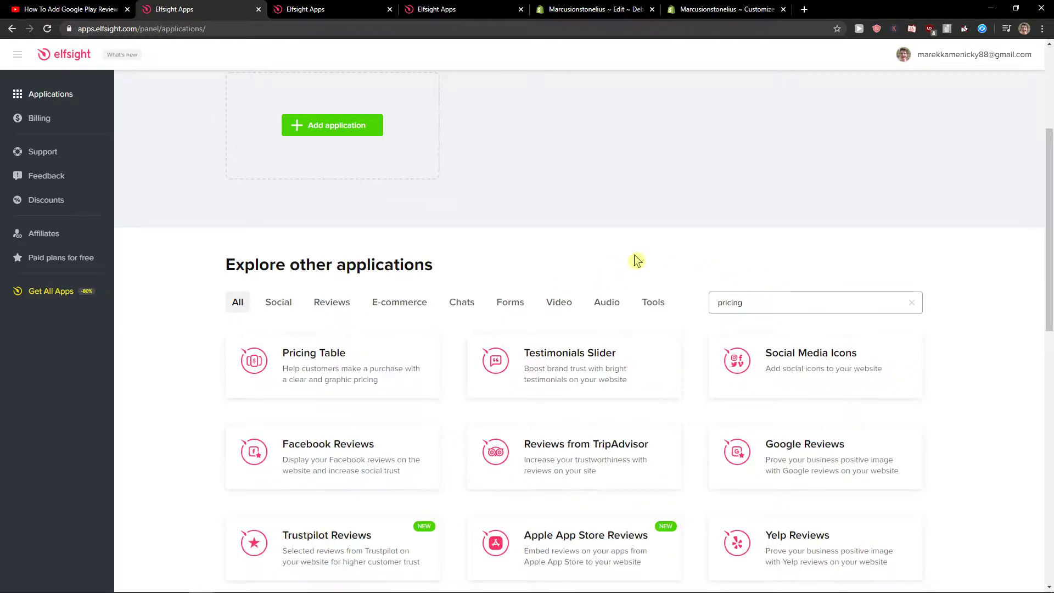
# Create a Pricing Table widget, compare its templates, and continue with Pricing Grid.
pyautogui.click(421, 372)
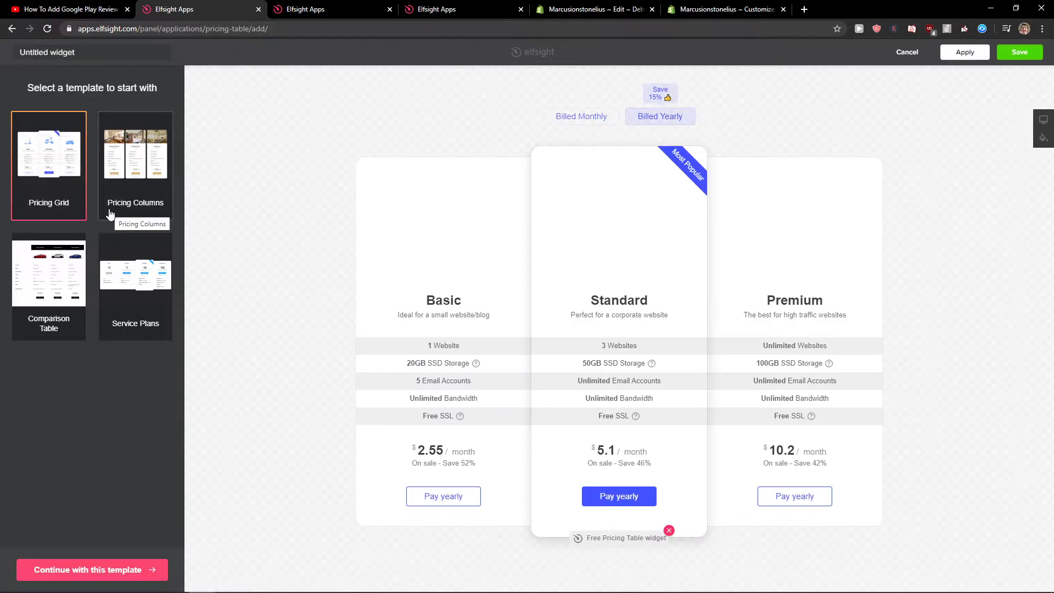
pyautogui.click(110, 215)
pyautogui.click(25, 328)
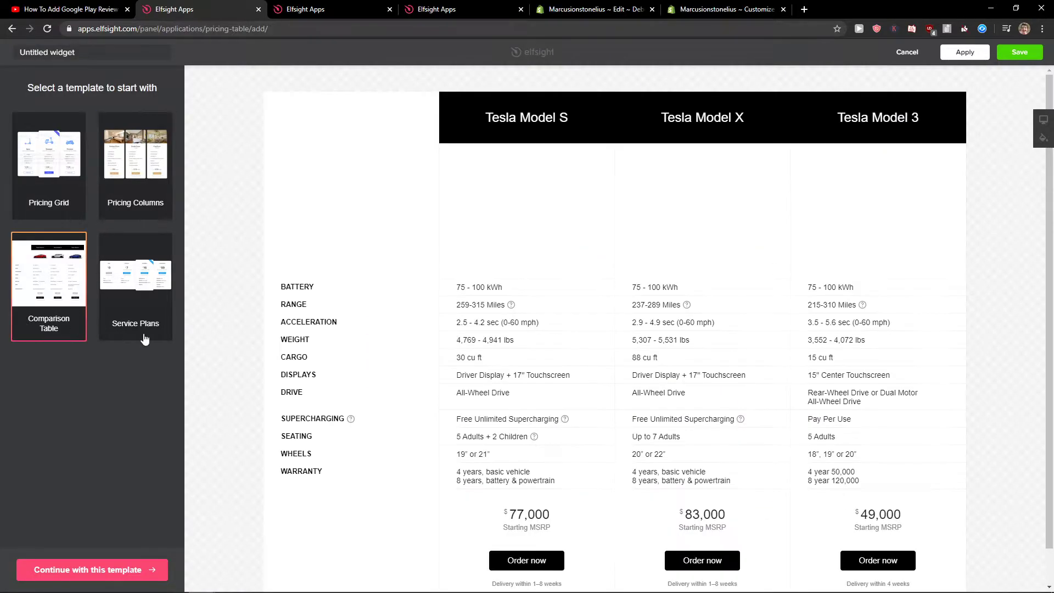
pyautogui.click(142, 334)
pyautogui.click(52, 211)
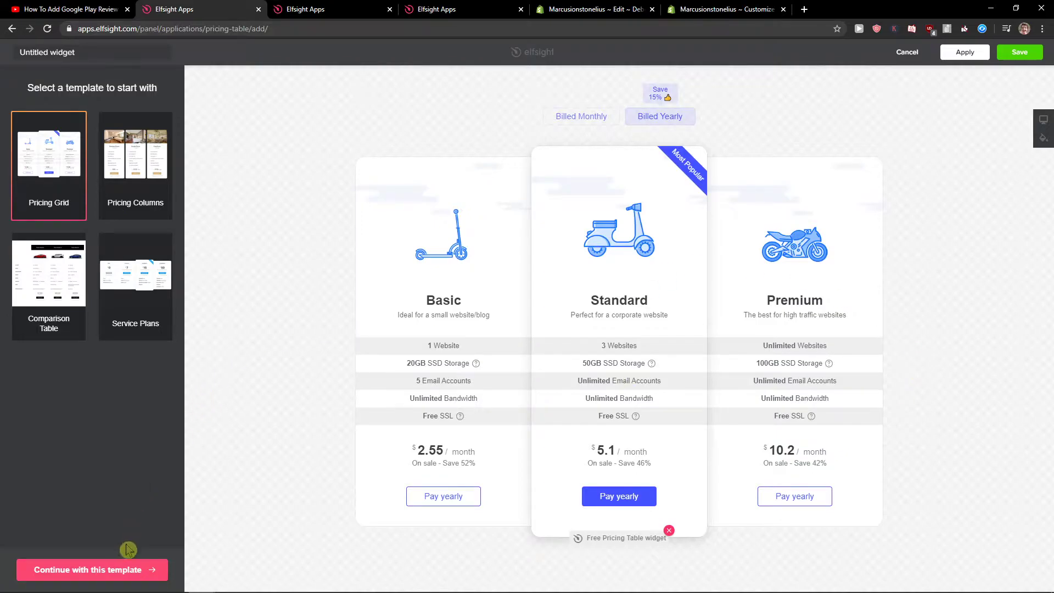
pyautogui.click(112, 569)
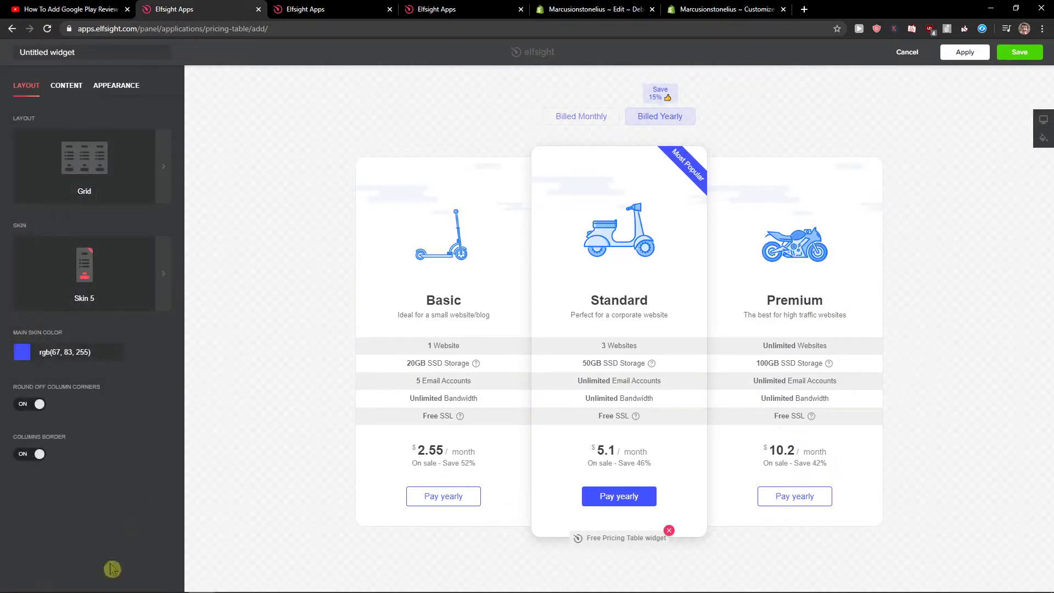
# In the Content tab's Toggle settings, leave the monthly/yearly billing toggle enabled.
pyautogui.click(54, 89)
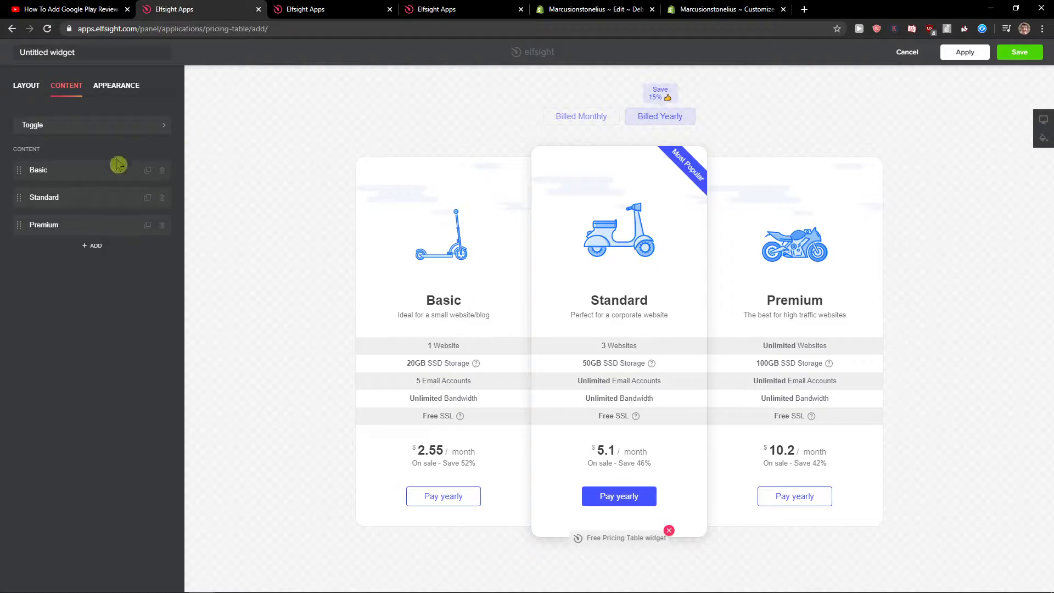
pyautogui.click(99, 134)
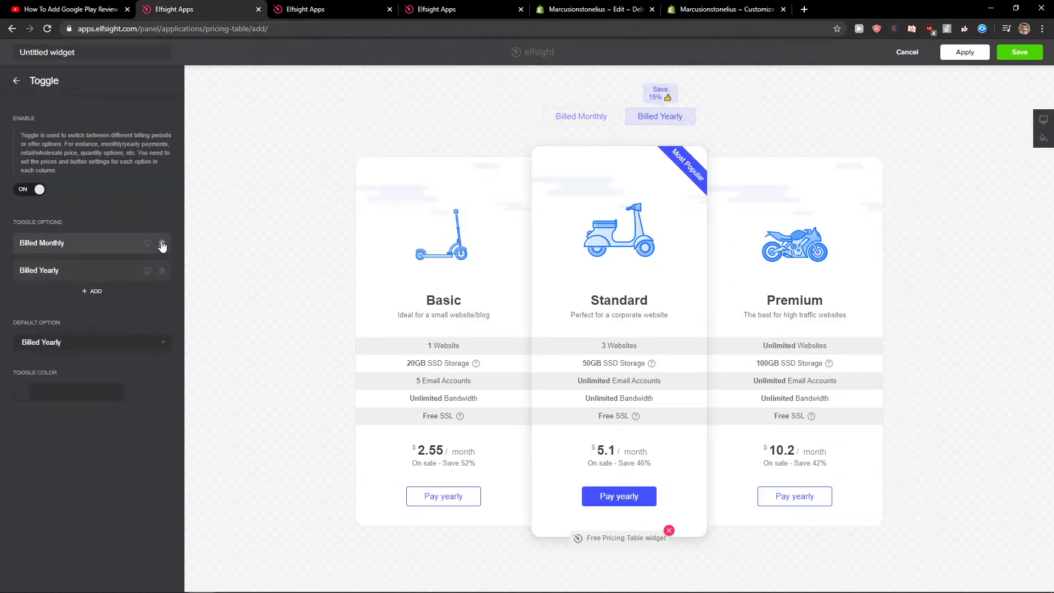
pyautogui.click(31, 191)
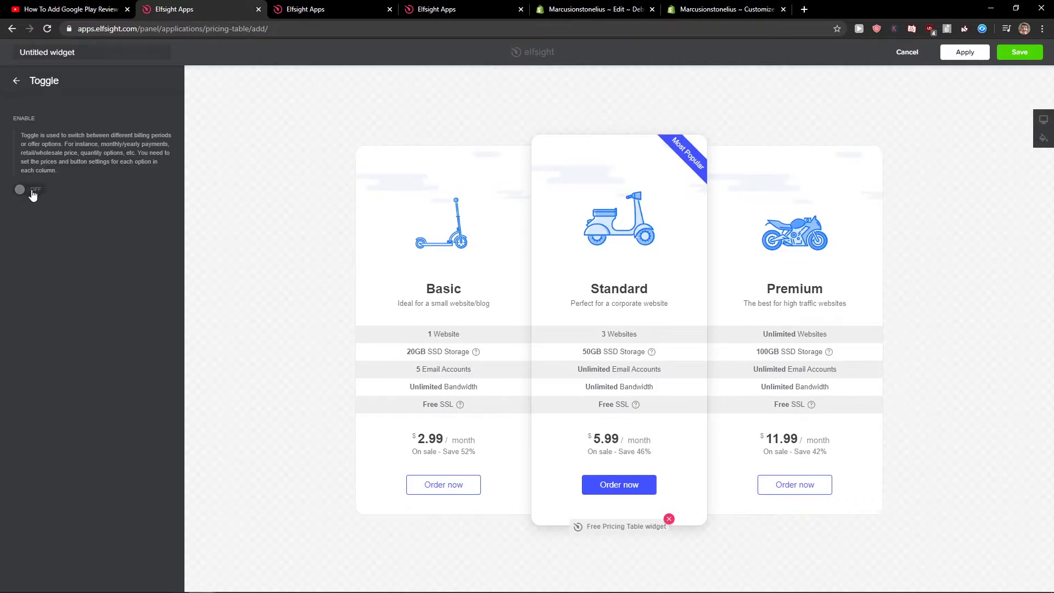
pyautogui.click(32, 192)
pyautogui.click(31, 191)
pyautogui.click(22, 190)
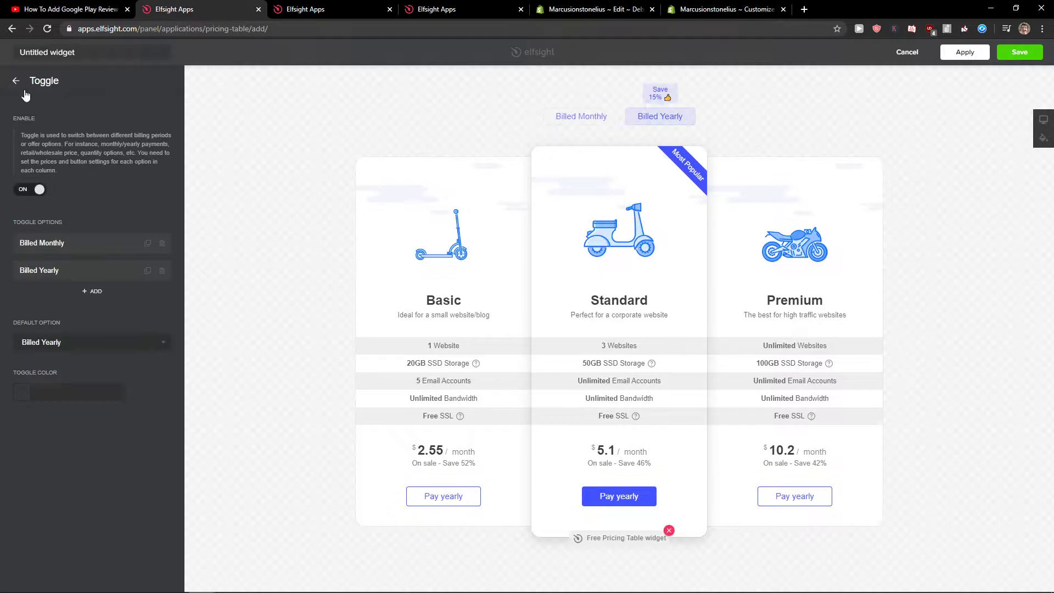
pyautogui.click(15, 82)
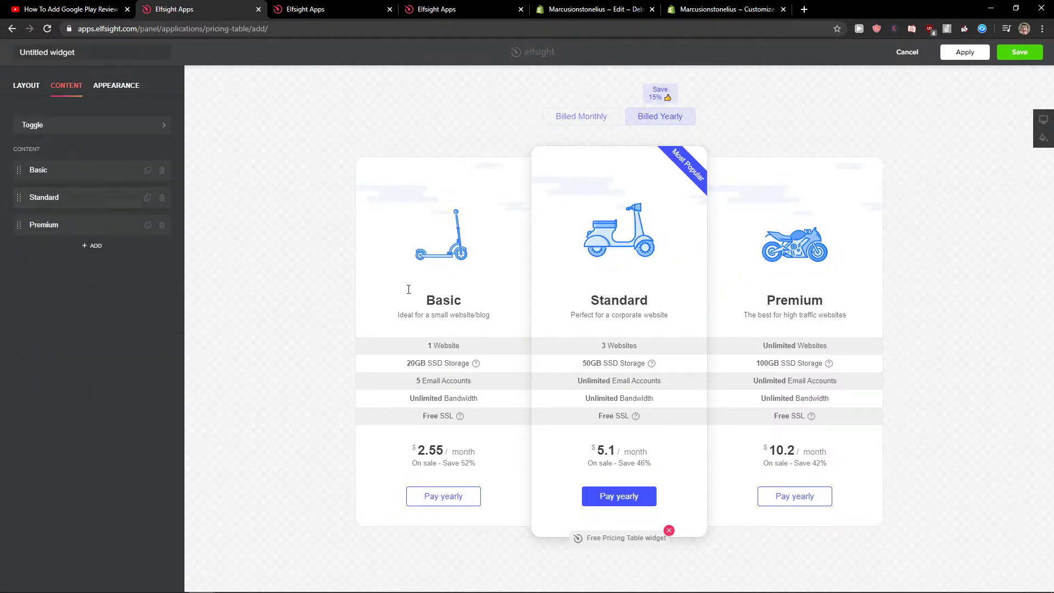
# Review the Basic plan's Billed Monthly button label and link, then return to the plan columns.
pyautogui.click(55, 178)
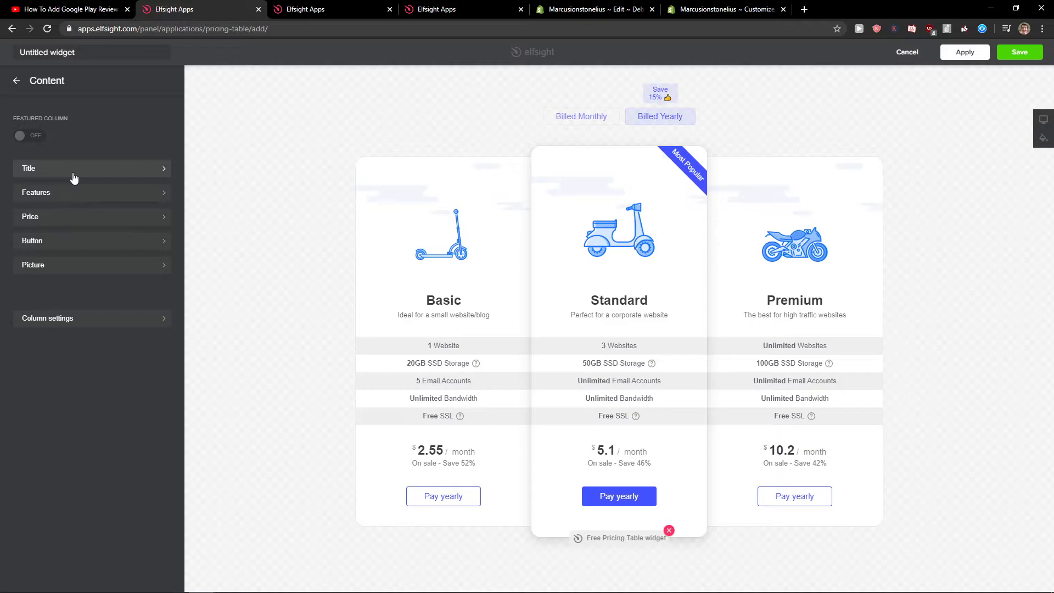
pyautogui.click(64, 237)
pyautogui.click(65, 241)
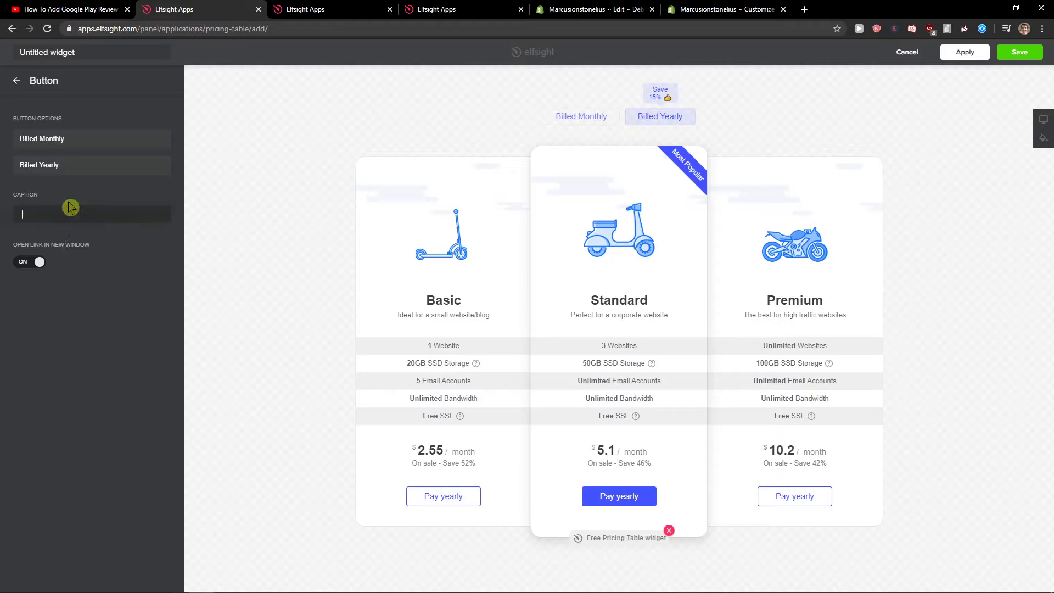
pyautogui.click(102, 150)
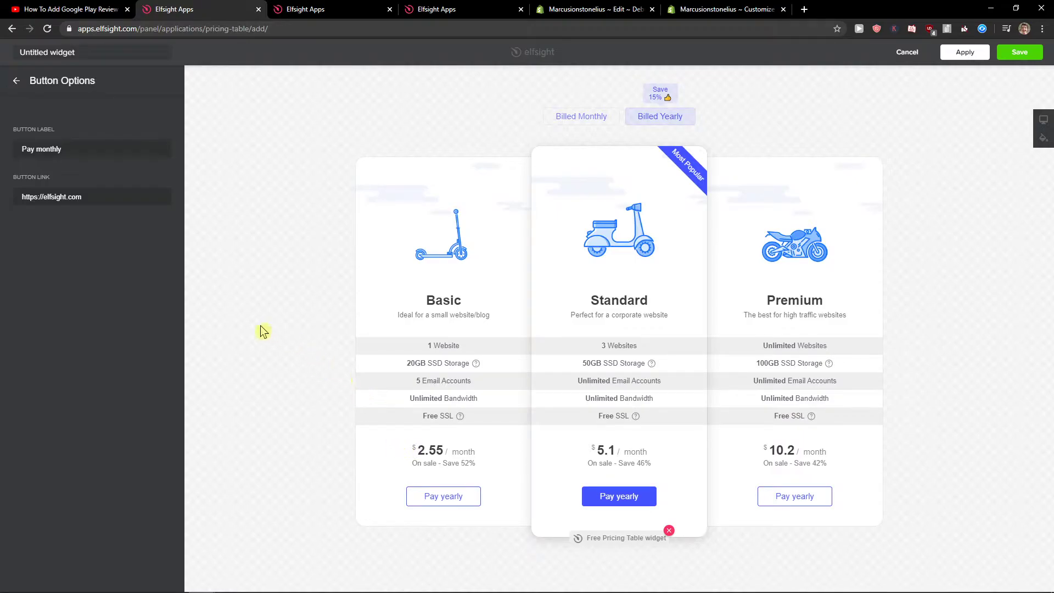
pyautogui.tripleClick(141, 196)
pyautogui.click(18, 86)
pyautogui.click(22, 87)
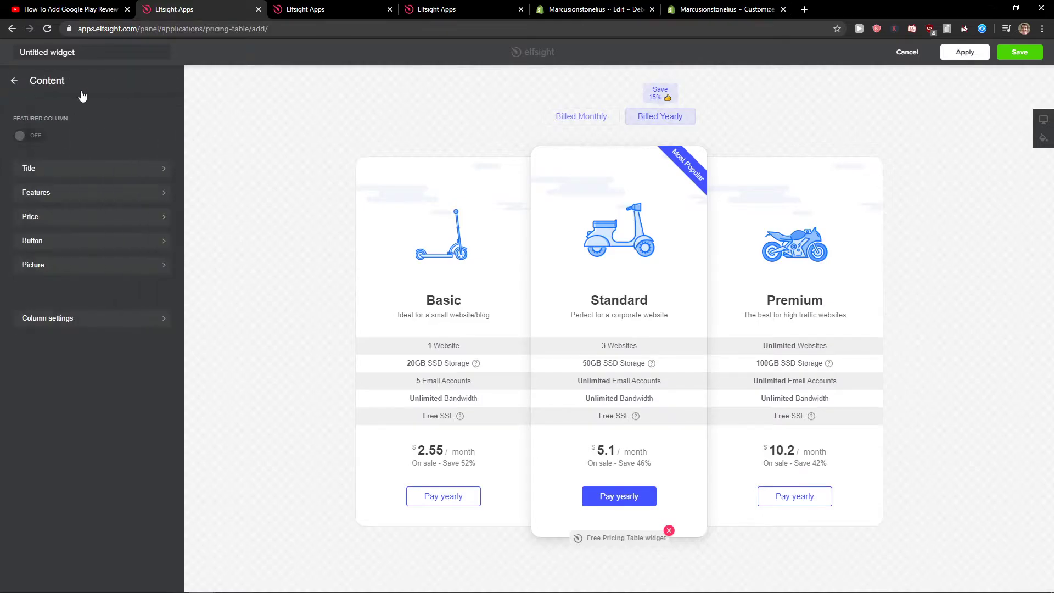
pyautogui.click(16, 80)
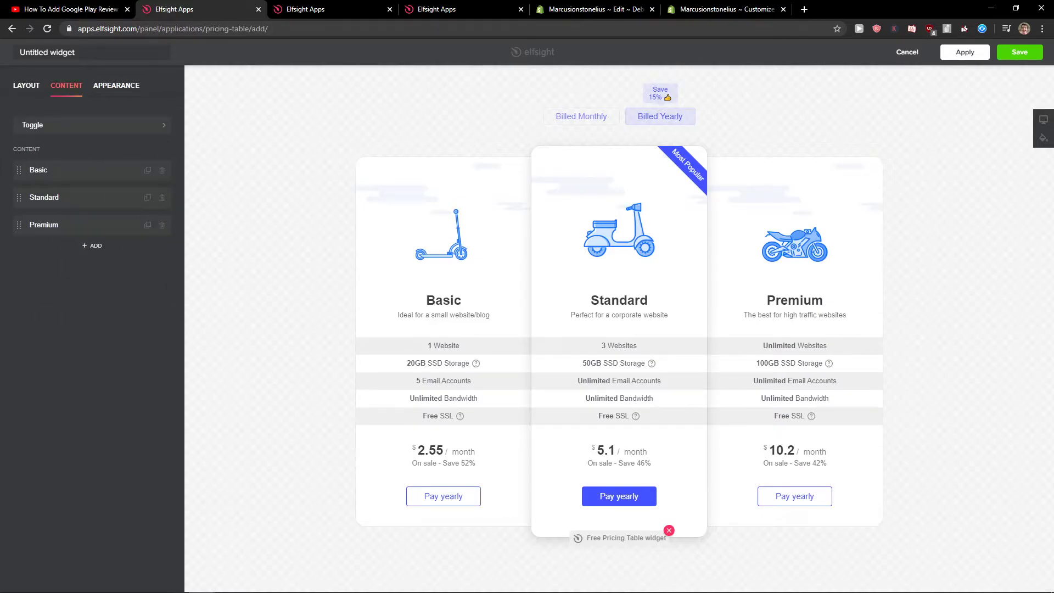
# Save the widget and copy the code from the 'Add the widget to your website' dialog.
pyautogui.click(1020, 52)
pyautogui.click(485, 7)
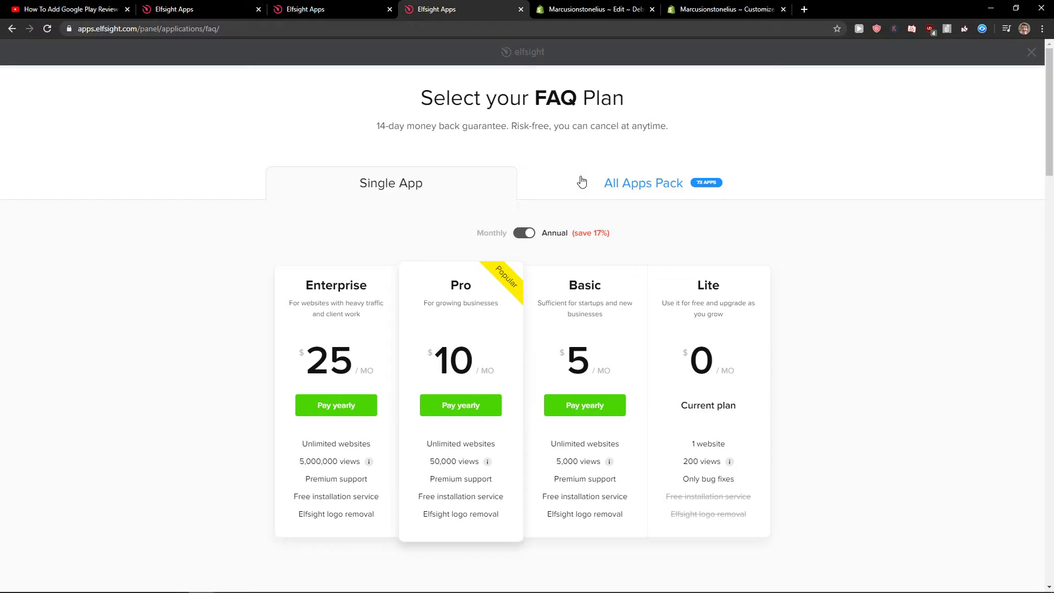
pyautogui.click(225, 9)
pyautogui.click(635, 332)
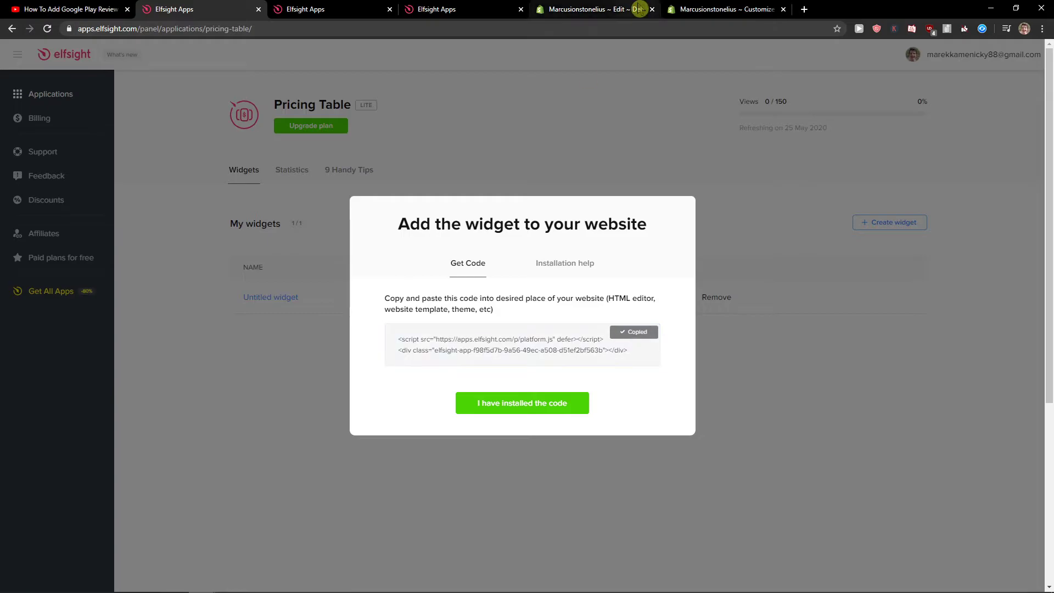
# Add a Custom content section to the homepage in the theme customizer.
pyautogui.click(636, 8)
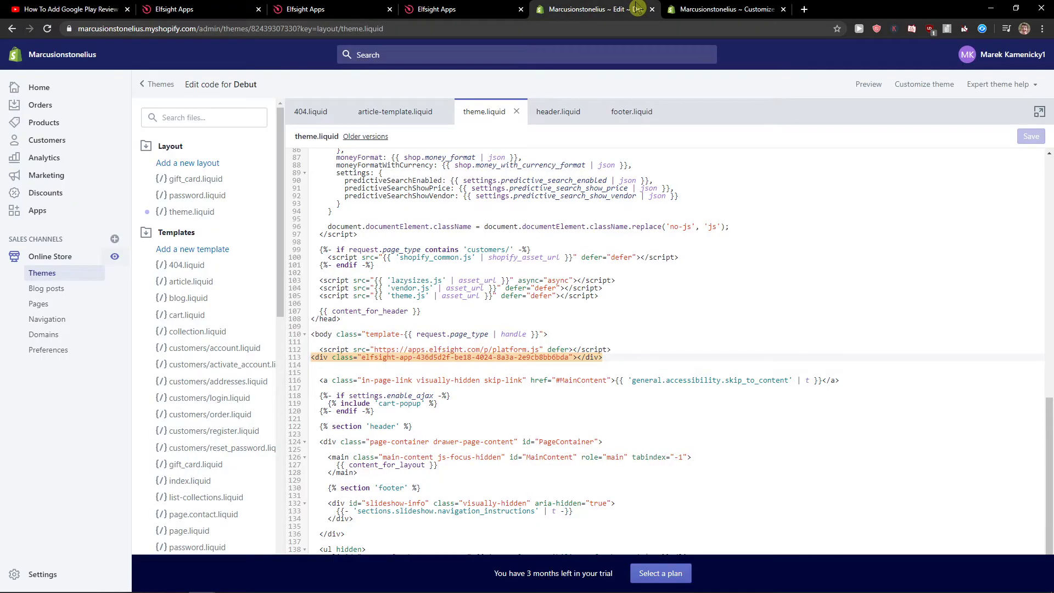
pyautogui.click(714, 9)
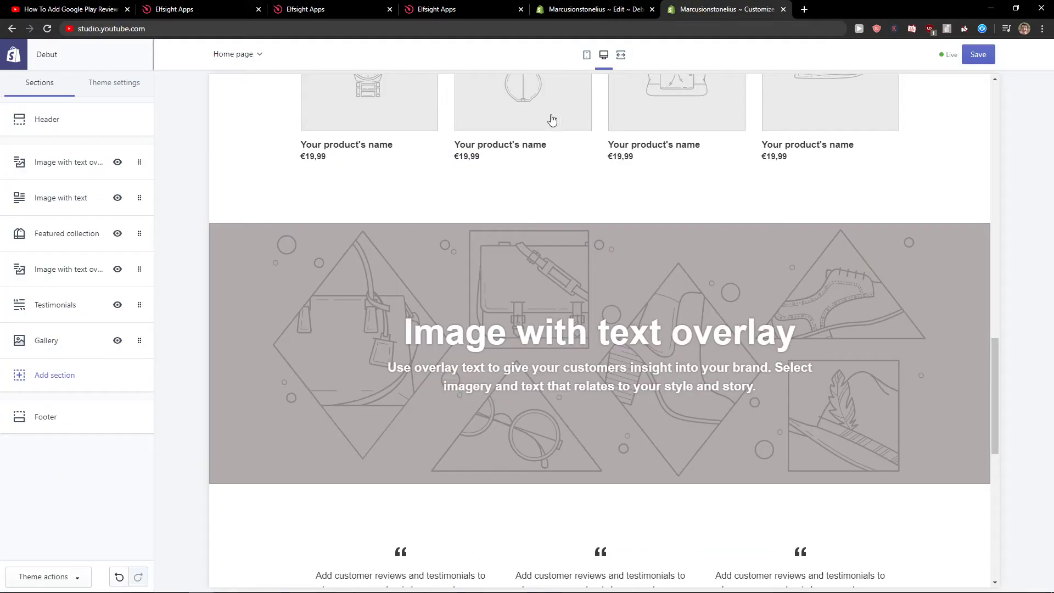
pyautogui.click(69, 374)
pyautogui.scroll(-1, 80, 367)
pyautogui.moveTo(42, 575)
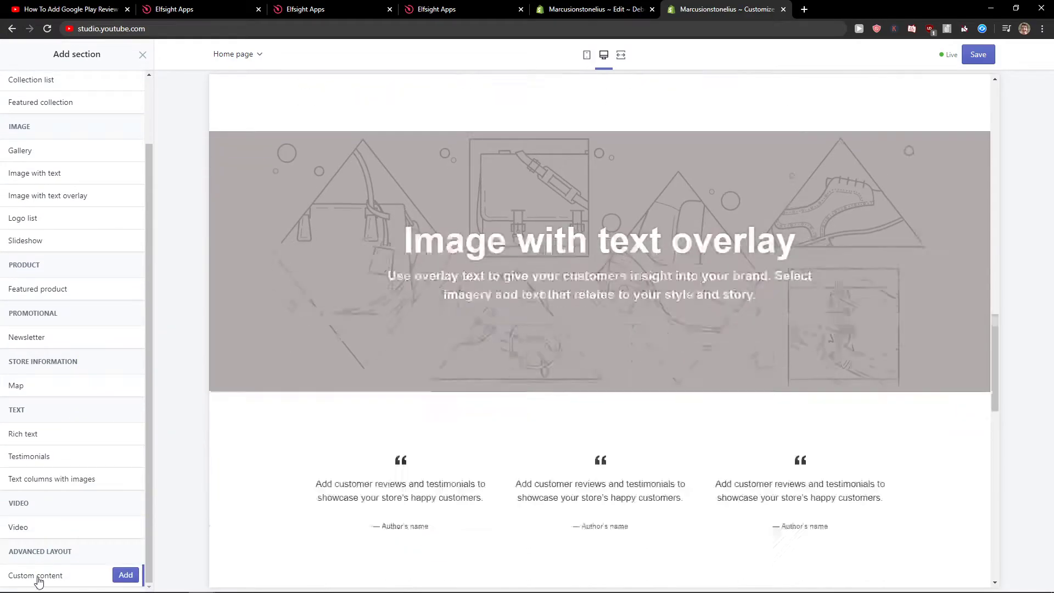
pyautogui.click(126, 575)
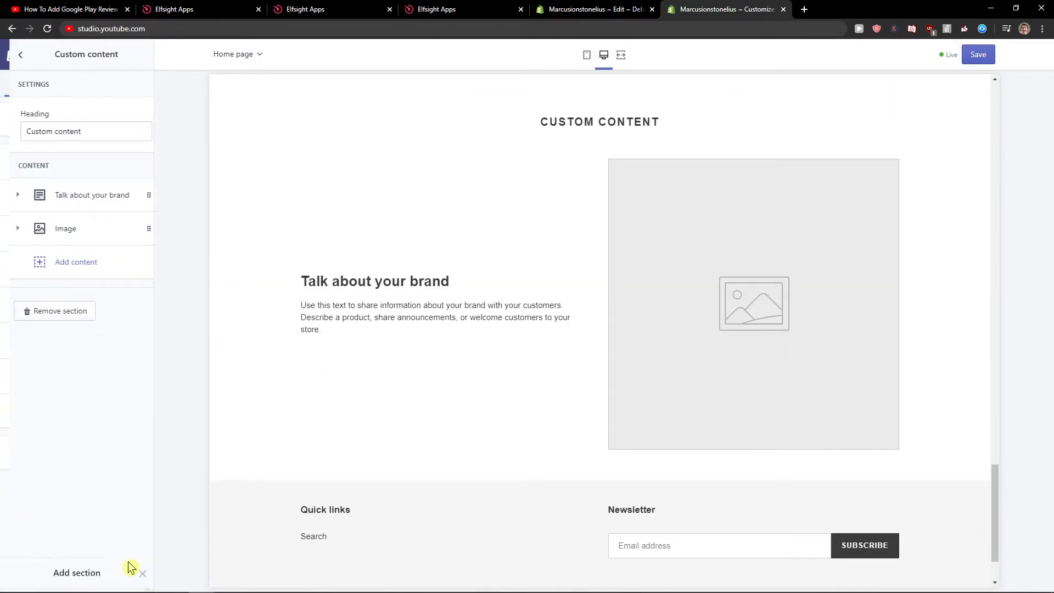
# Remove the Custom content section's image block.
pyautogui.click(129, 235)
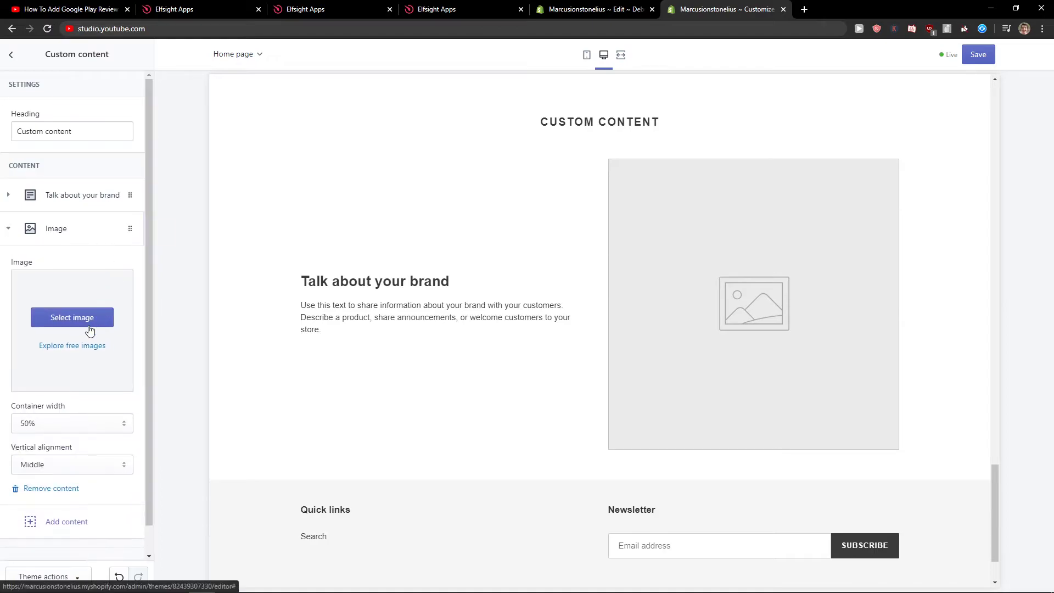
pyautogui.click(69, 489)
pyautogui.click(89, 197)
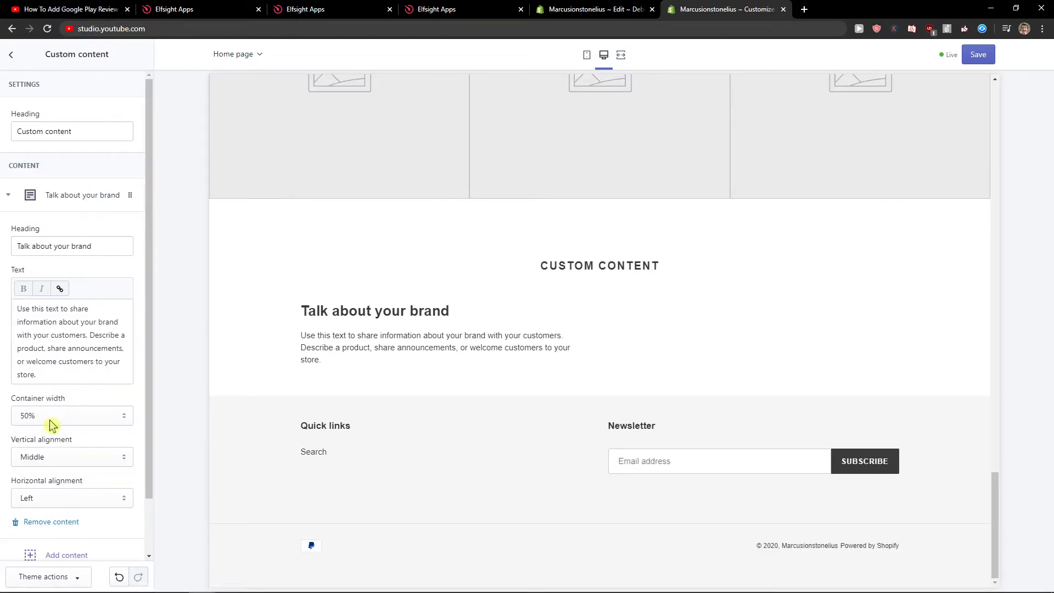
# Remove the brand text block and add a Custom HTML block containing the pasted Elfsight code.
pyautogui.click(70, 523)
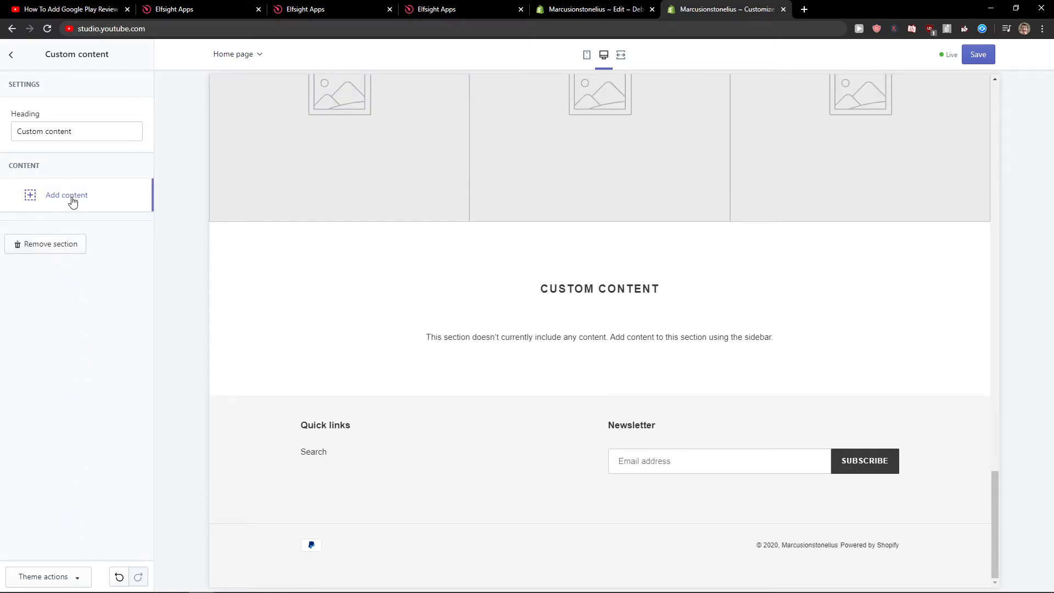
pyautogui.click(70, 198)
pyautogui.click(73, 356)
pyautogui.click(73, 309)
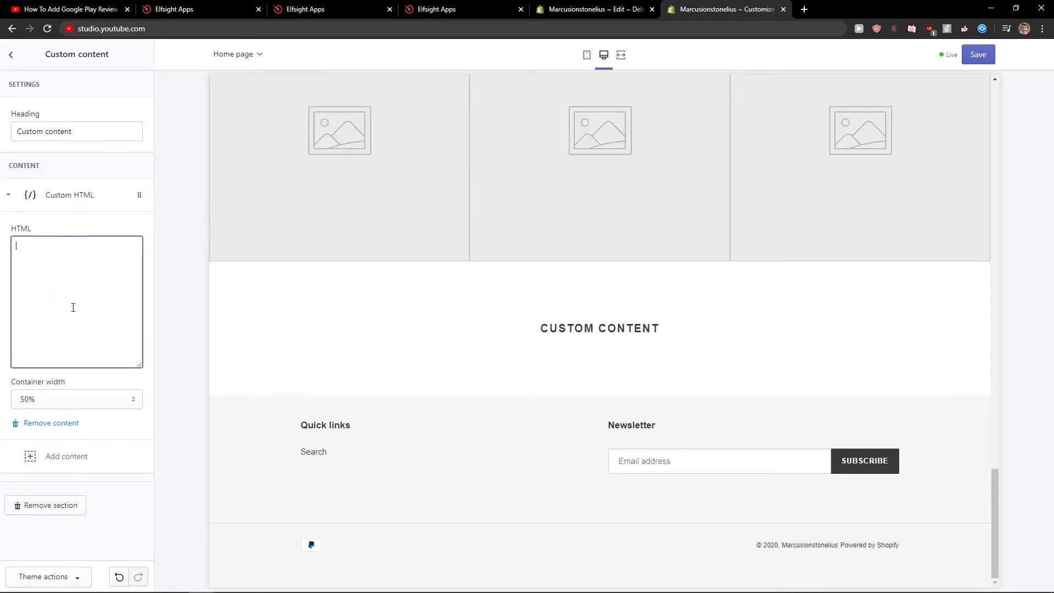
pyautogui.hotkey('ctrl', 'v')
# Set the Custom HTML block's container width to 100%.
pyautogui.click(76, 399)
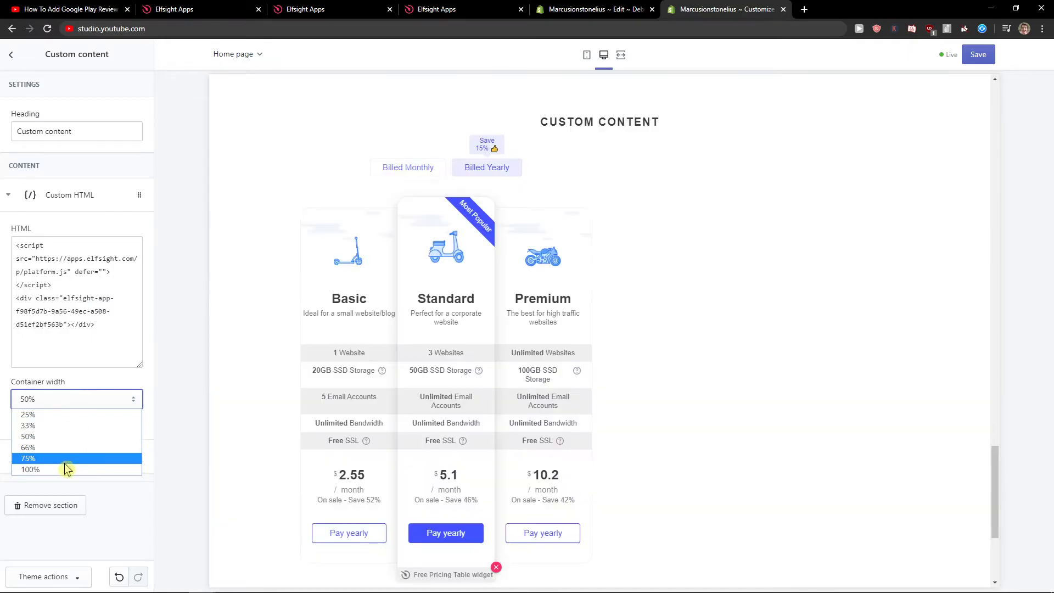
pyautogui.click(66, 470)
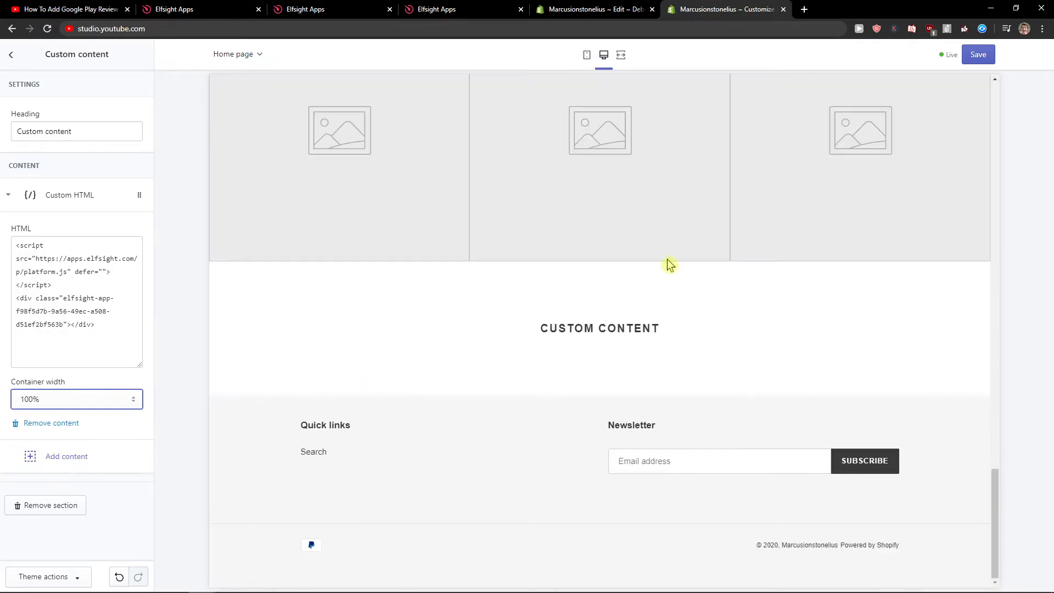
pyautogui.scroll(-7, 687, 261)
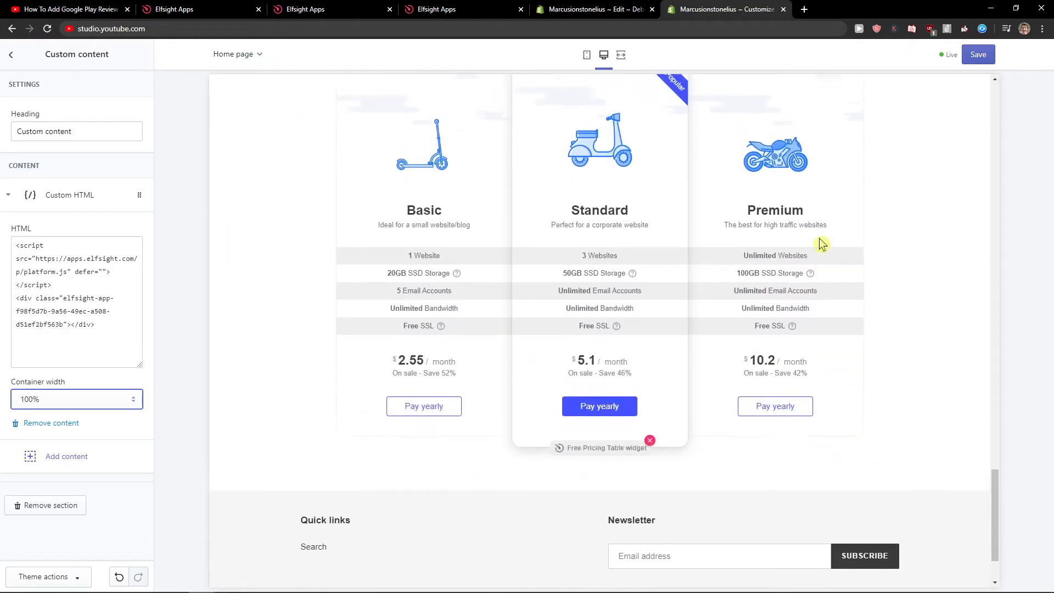
pyautogui.scroll(3, 822, 244)
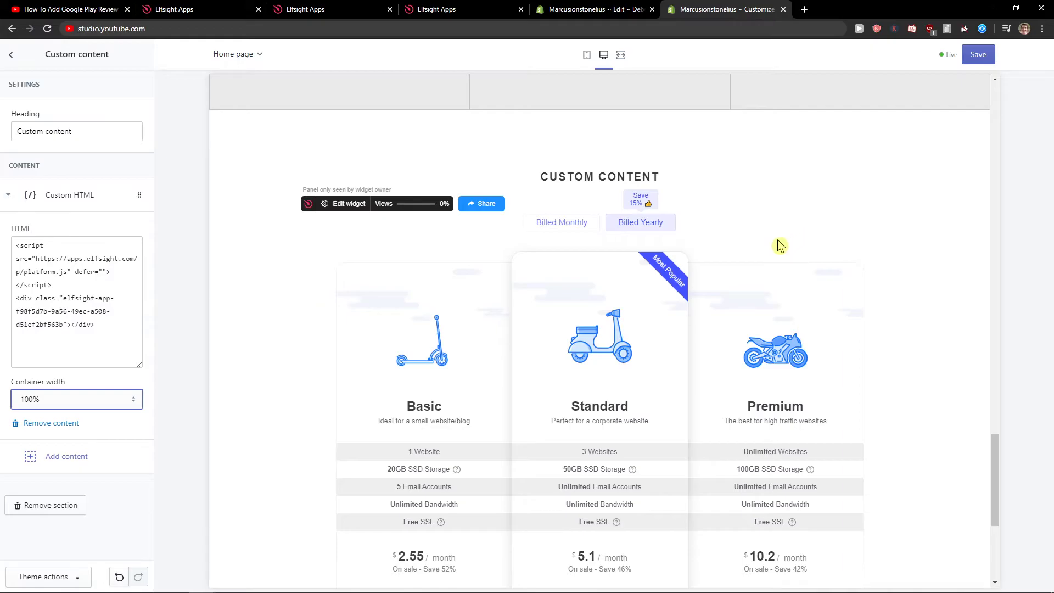
pyautogui.scroll(-2, 753, 240)
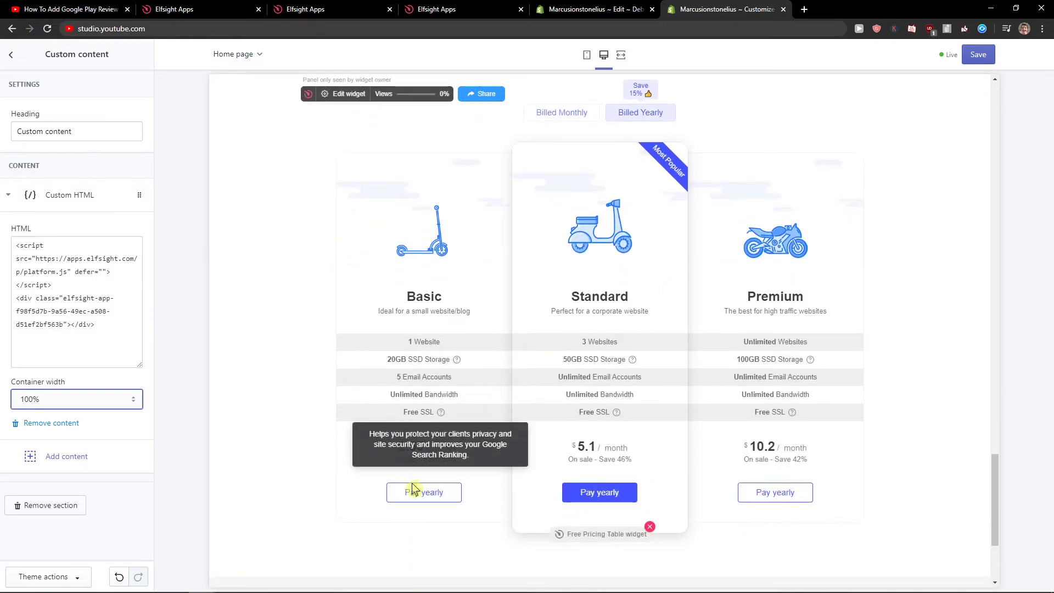
# Switch the previewed pricing table to Billed Monthly ($2.99, $5.99, $11.99).
pyautogui.click(564, 119)
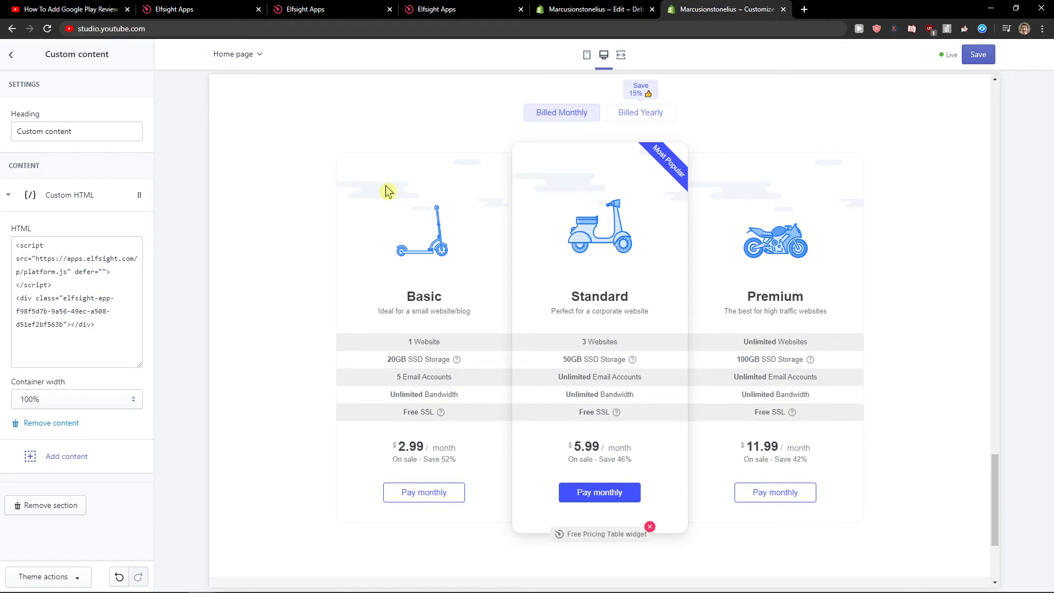
# Close the Twitter Feed tab and show All Apps Pack pricing (Enterprise $75, Pro $30, Basic $15) on the FAQ plan page.
pyautogui.click(359, 9)
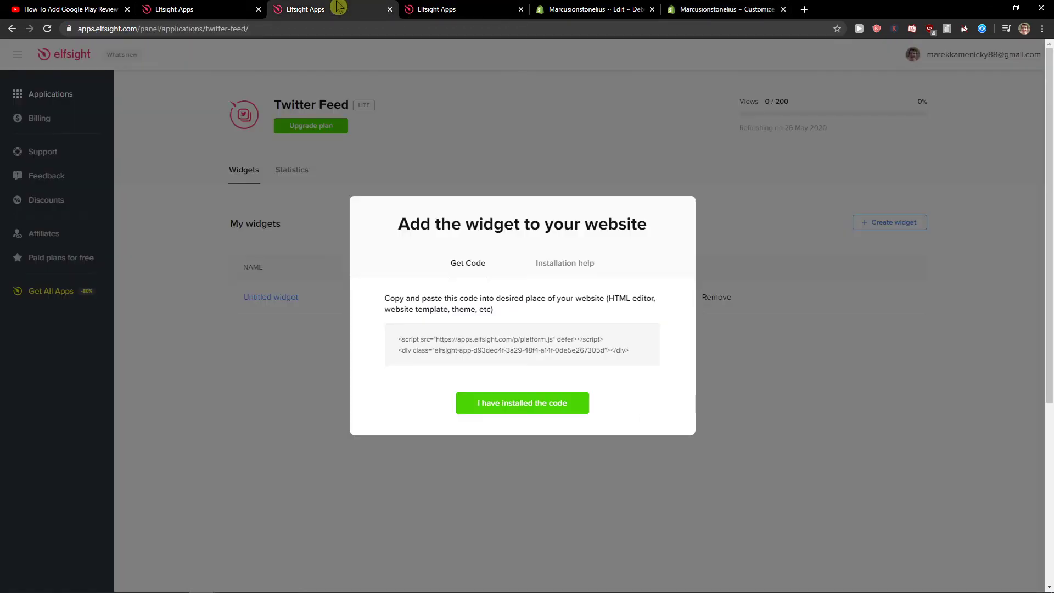
pyautogui.click(384, 137)
pyautogui.click(704, 296)
pyautogui.click(494, 8)
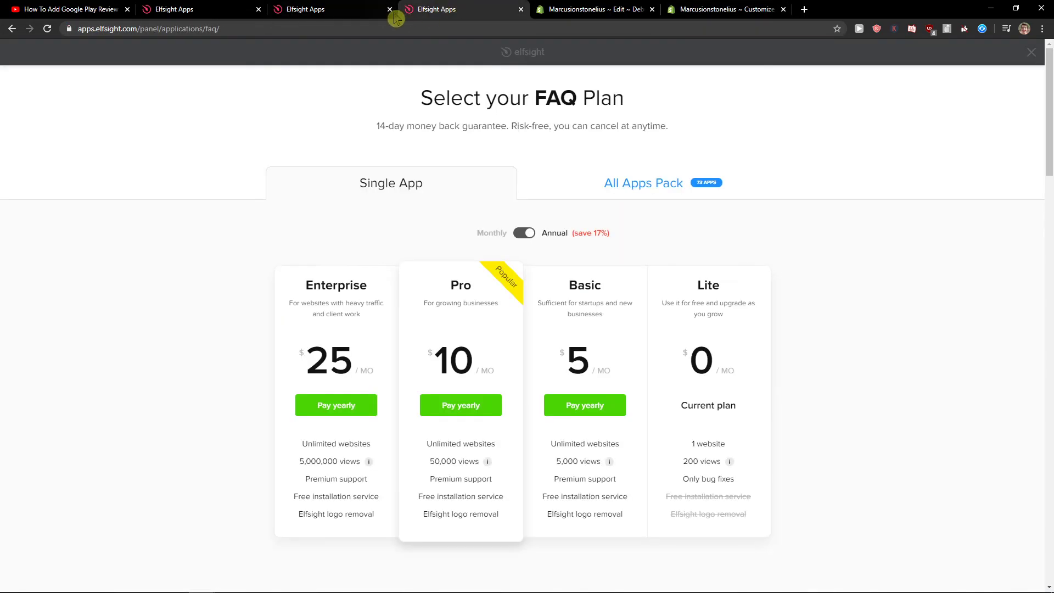
pyautogui.click(390, 9)
pyautogui.click(662, 188)
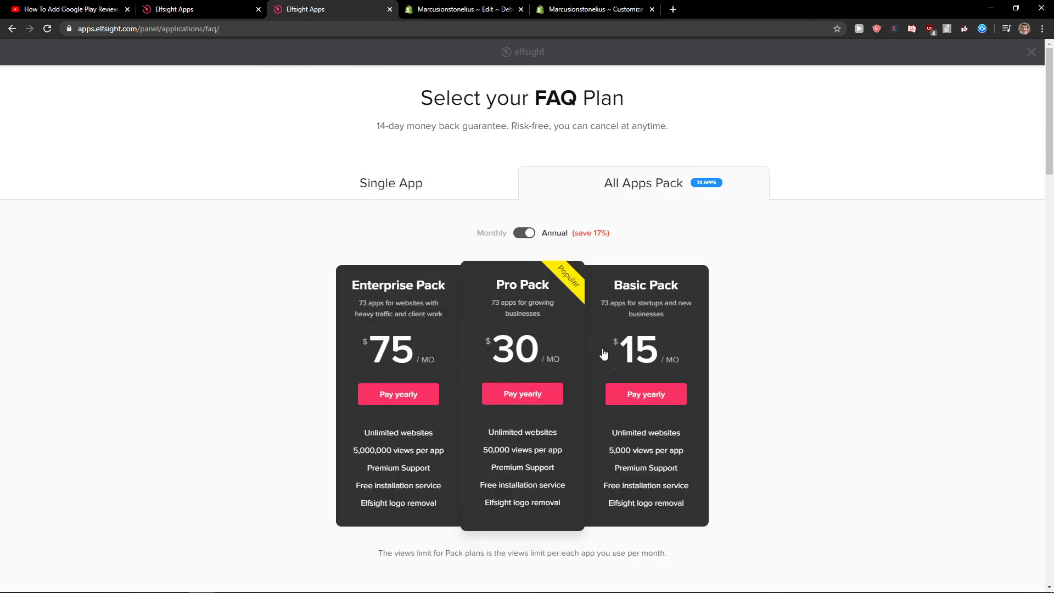